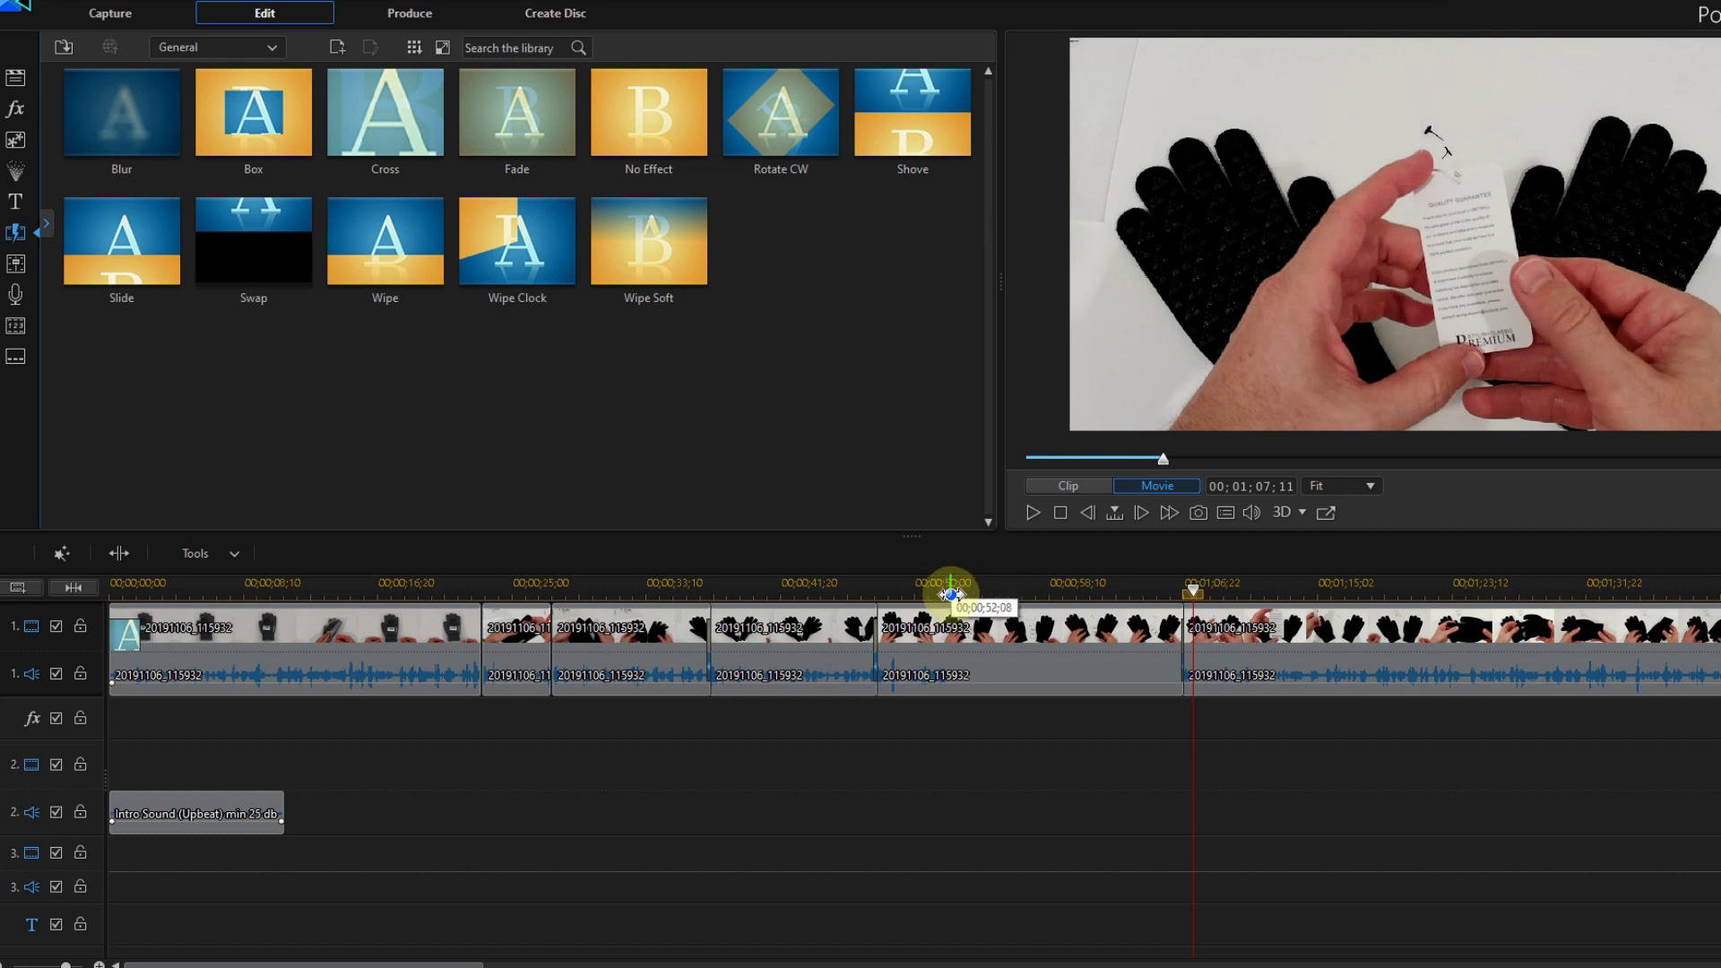
- Move the playhead to 00;00;52;06 on the gloves footage via the timeline ruler
{"action": "left_click", "coordinate": [951, 589]}
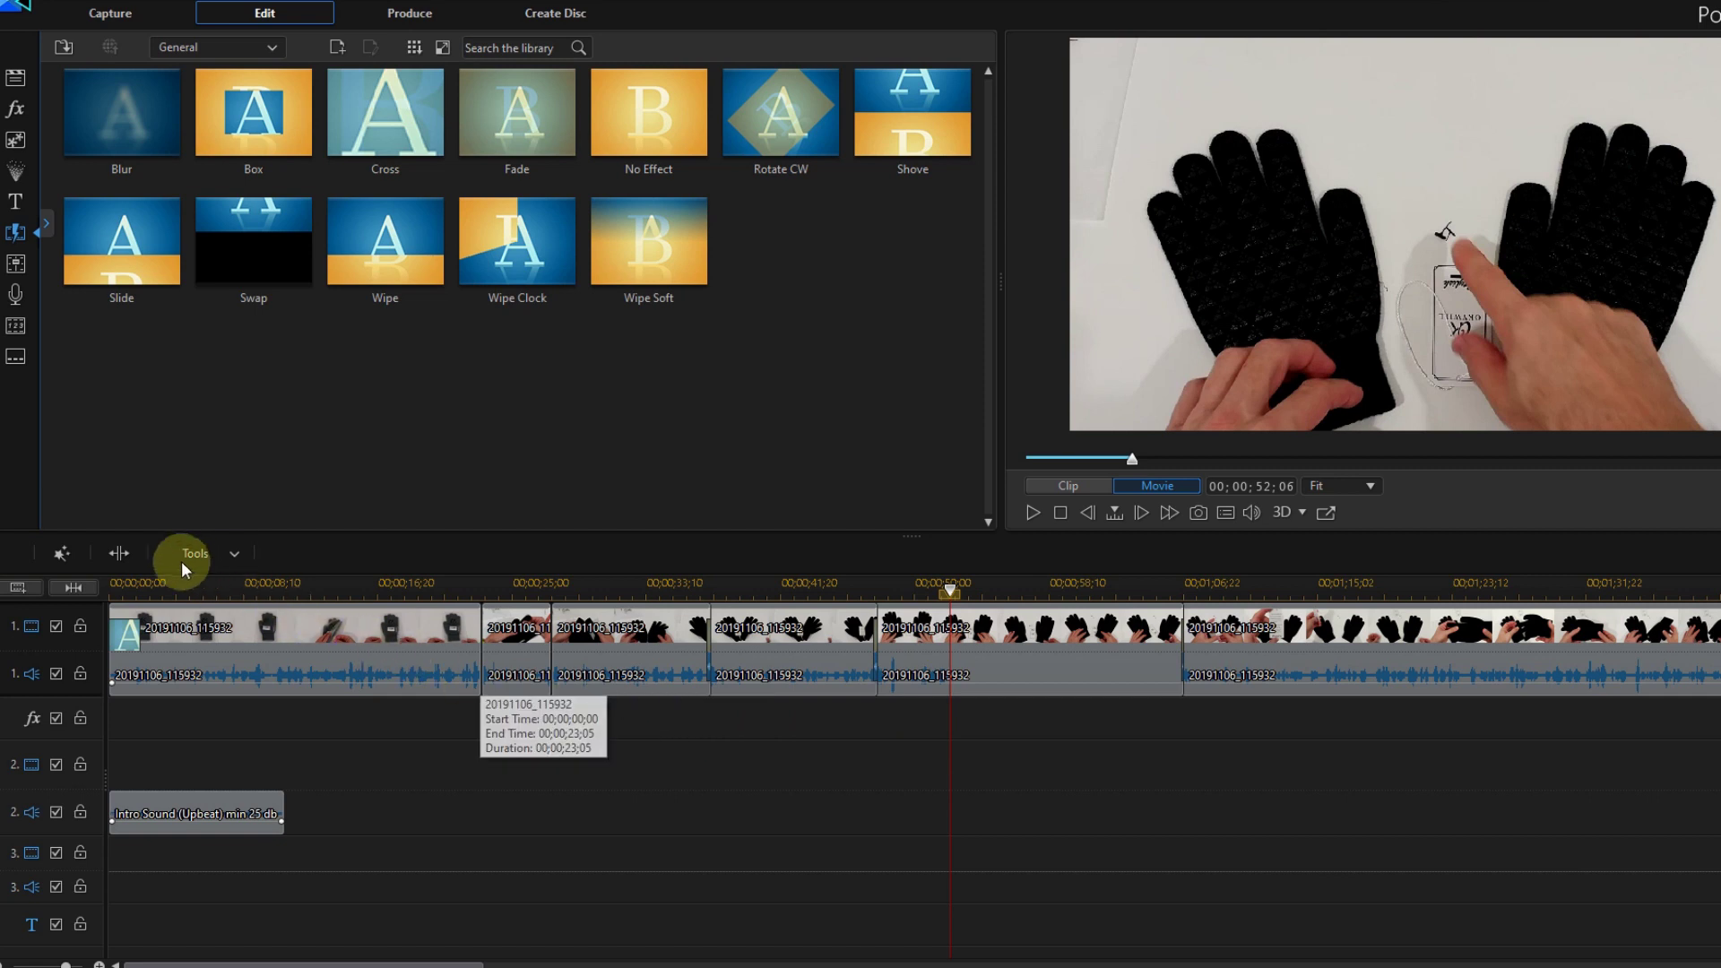
- Split the gloves clip into two at the 00;00;52;06 playhead
{"action": "left_click", "coordinate": [126, 552]}
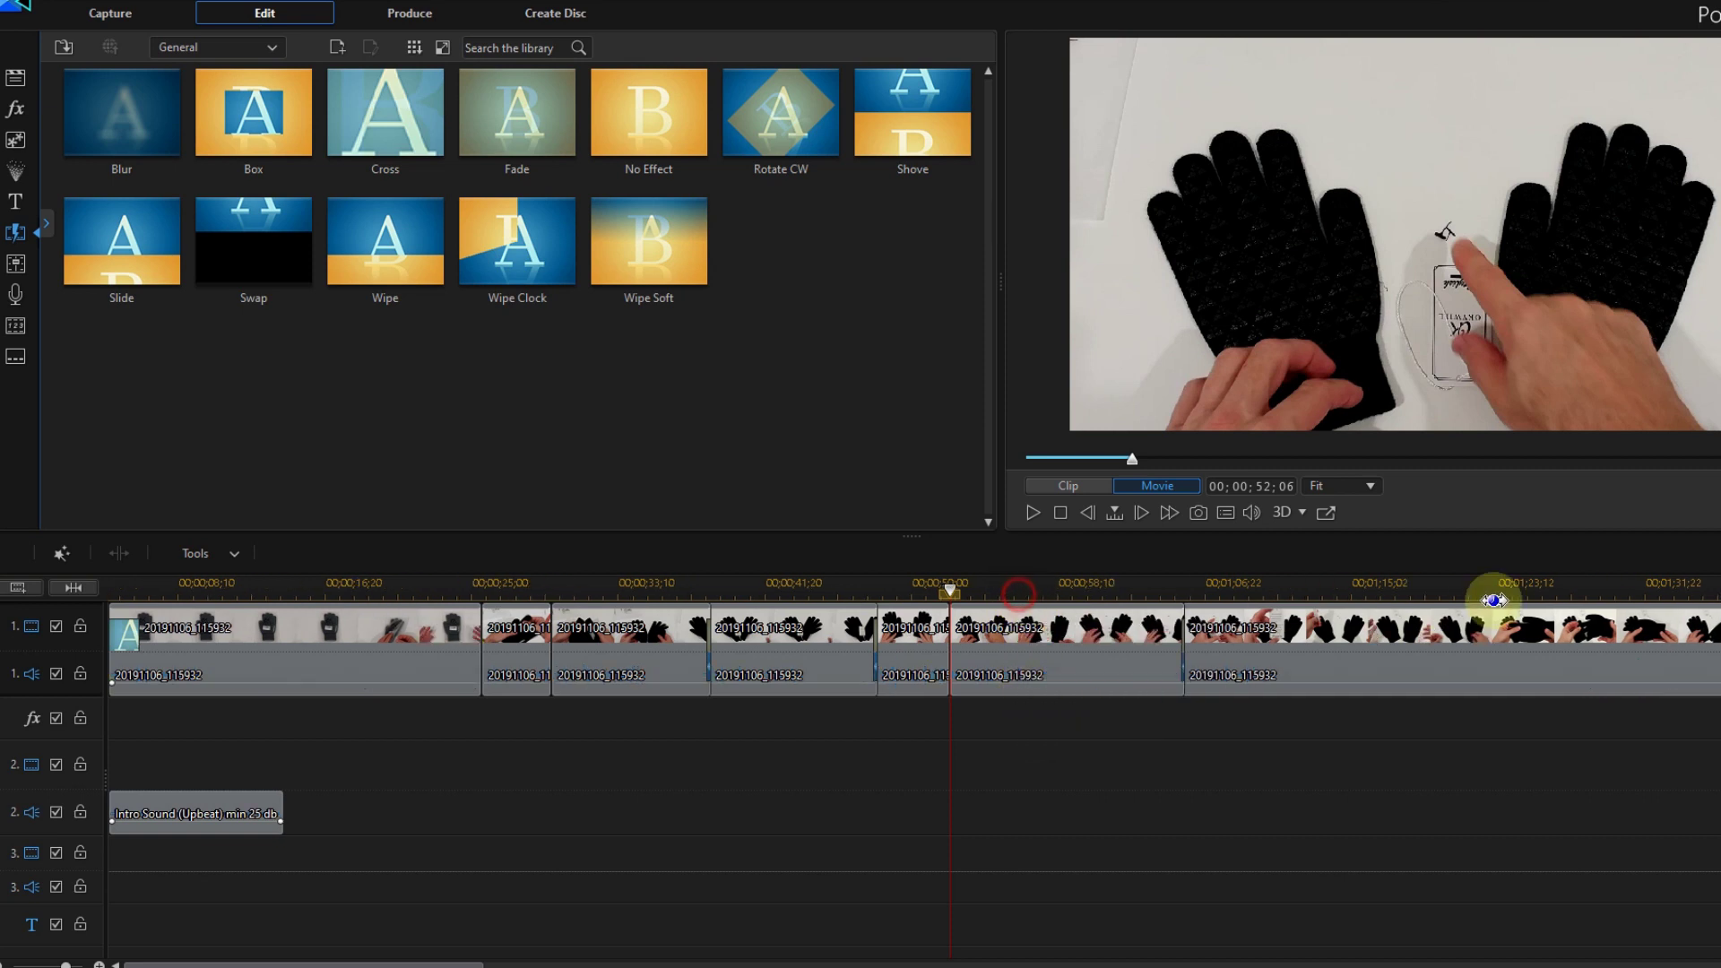
{"action": "scroll", "coordinate": [1172, 596], "scroll_direction": "up", "scroll_amount": 1}
{"action": "scroll", "coordinate": [1386, 618], "scroll_direction": "up", "scroll_amount": 1}
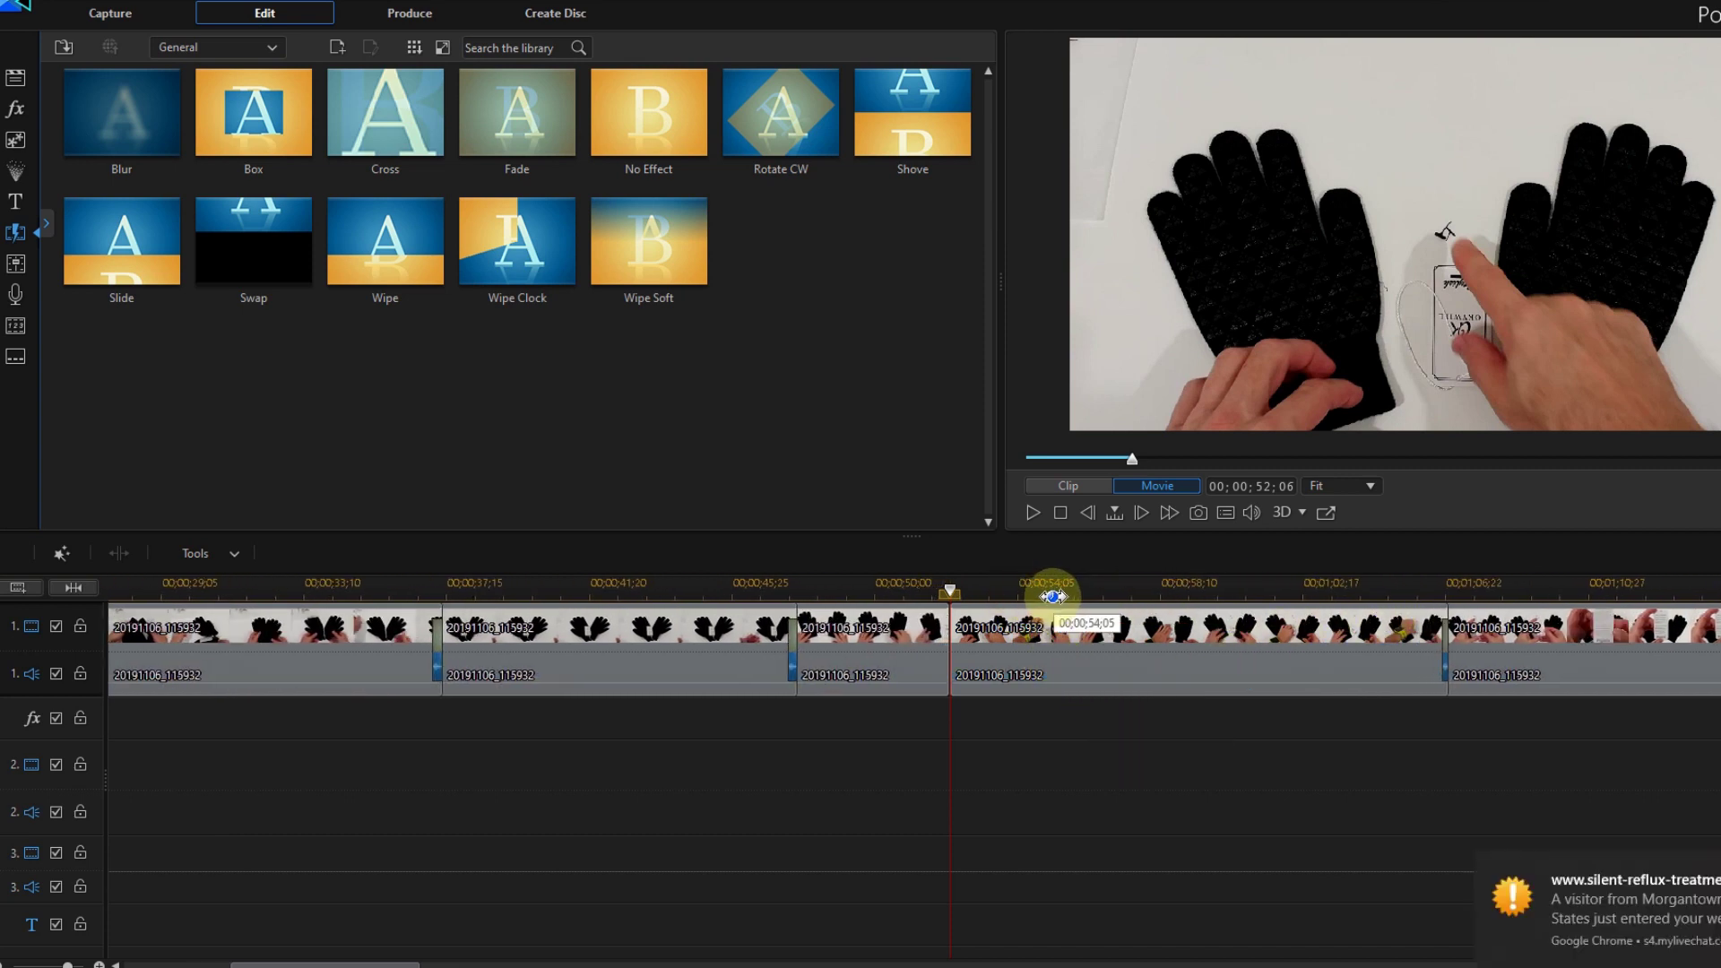
{"action": "scroll", "coordinate": [1216, 676], "scroll_direction": "up", "scroll_amount": 1}
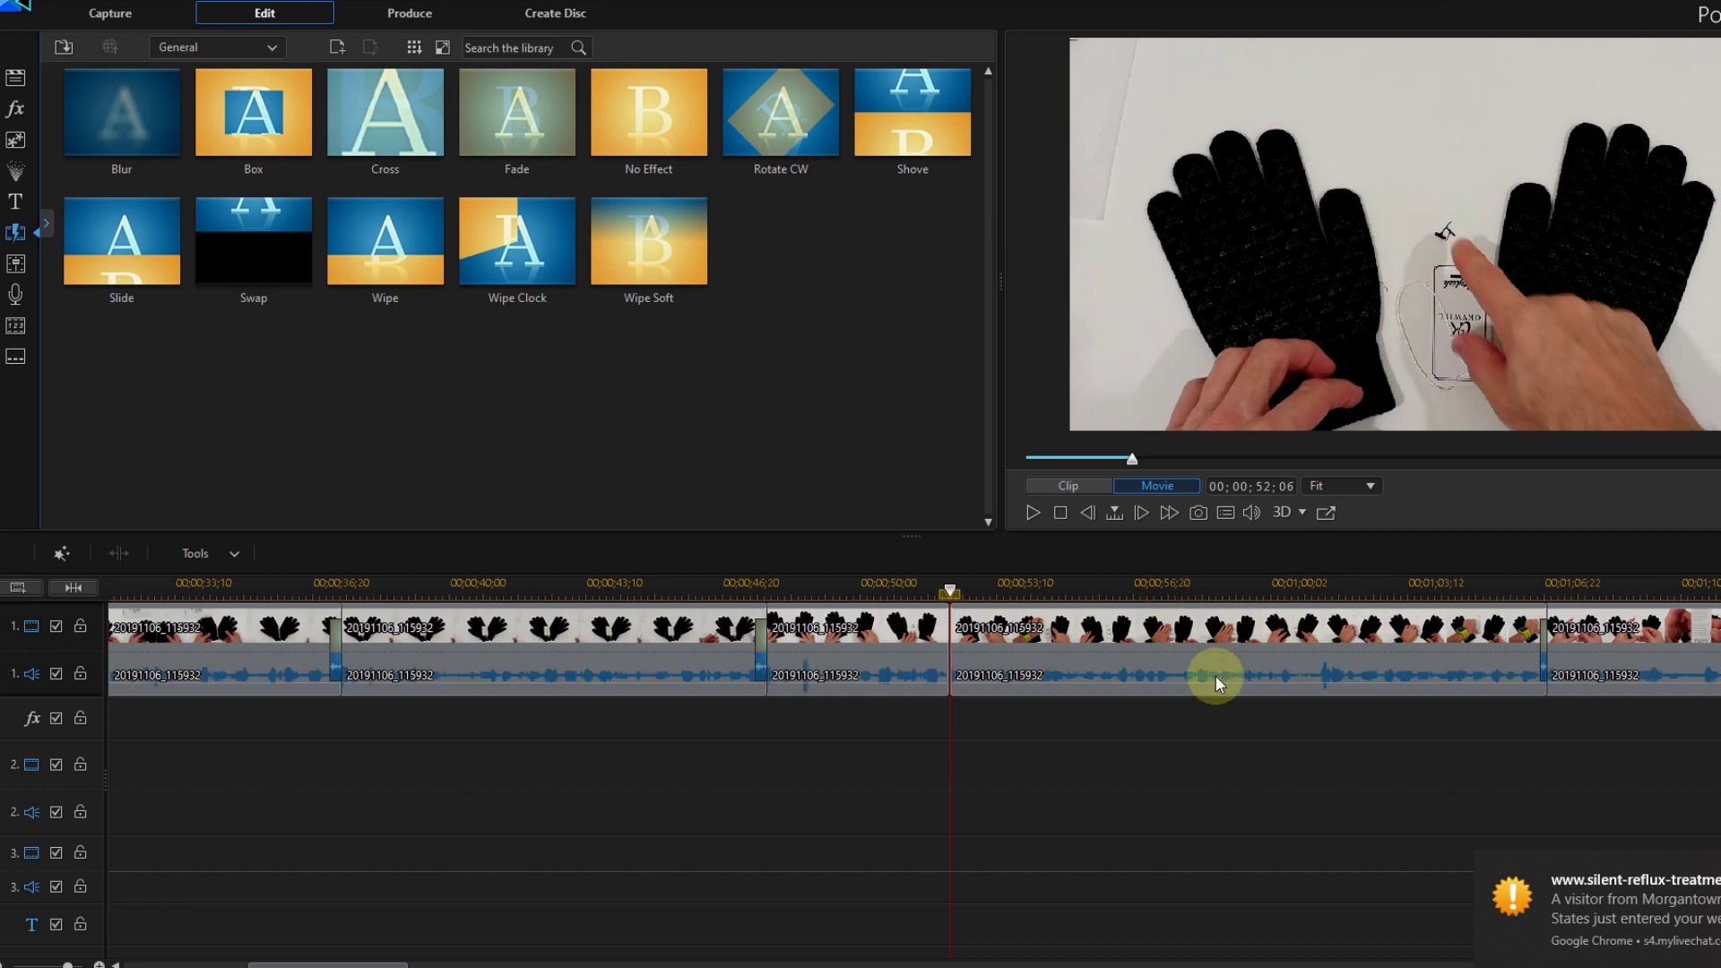